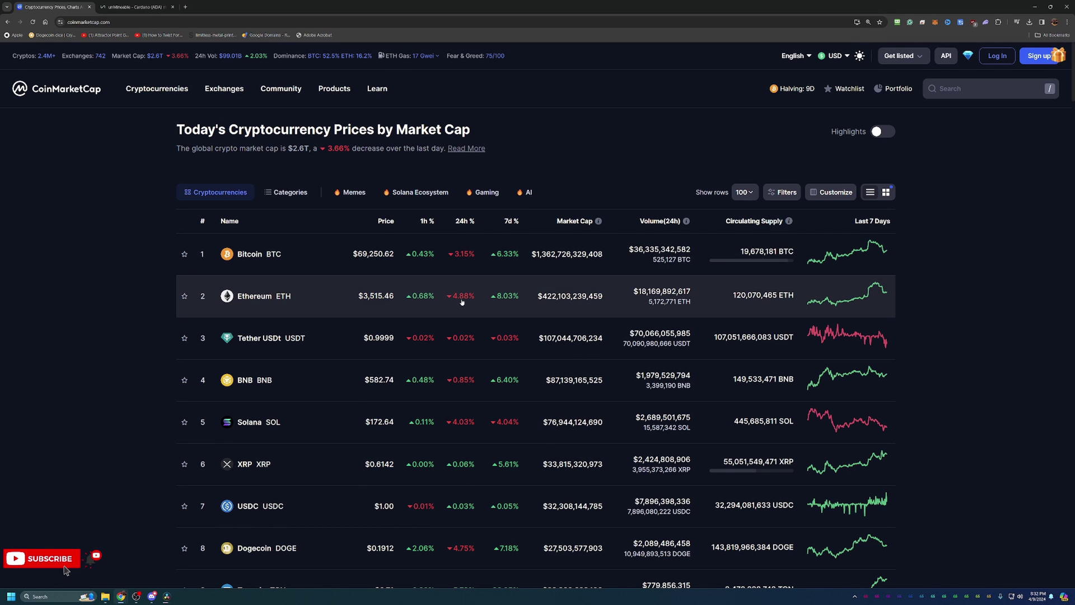
Scroll CoinMarketCap's price table down to Cardano (ADA) in tenth place at $0.5934
{"action": "scroll", "coordinate": [461, 301], "scroll_direction": "down", "scroll_amount": 1}
{"action": "scroll", "coordinate": [461, 301], "scroll_direction": "up", "scroll_amount": 1}
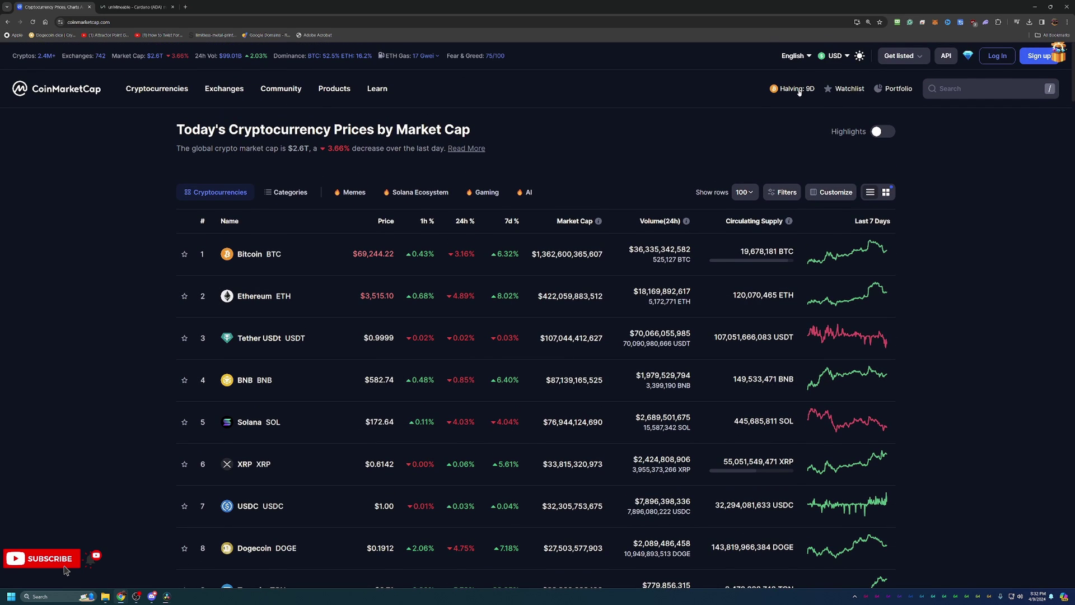
{"action": "mouse_move", "coordinate": [800, 90]}
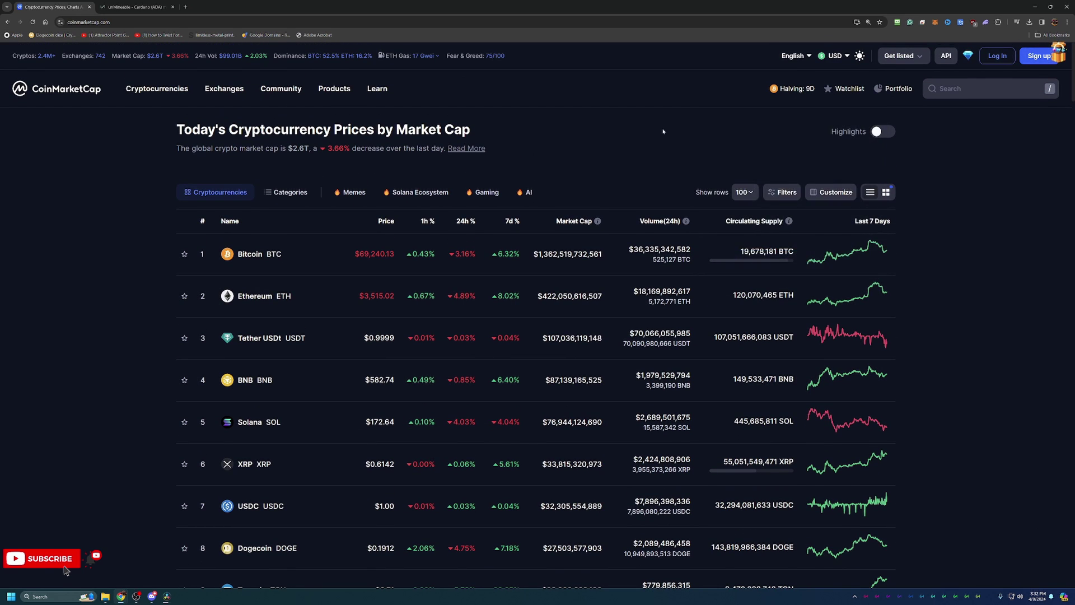
{"action": "scroll", "coordinate": [661, 135], "scroll_direction": "down", "scroll_amount": 1}
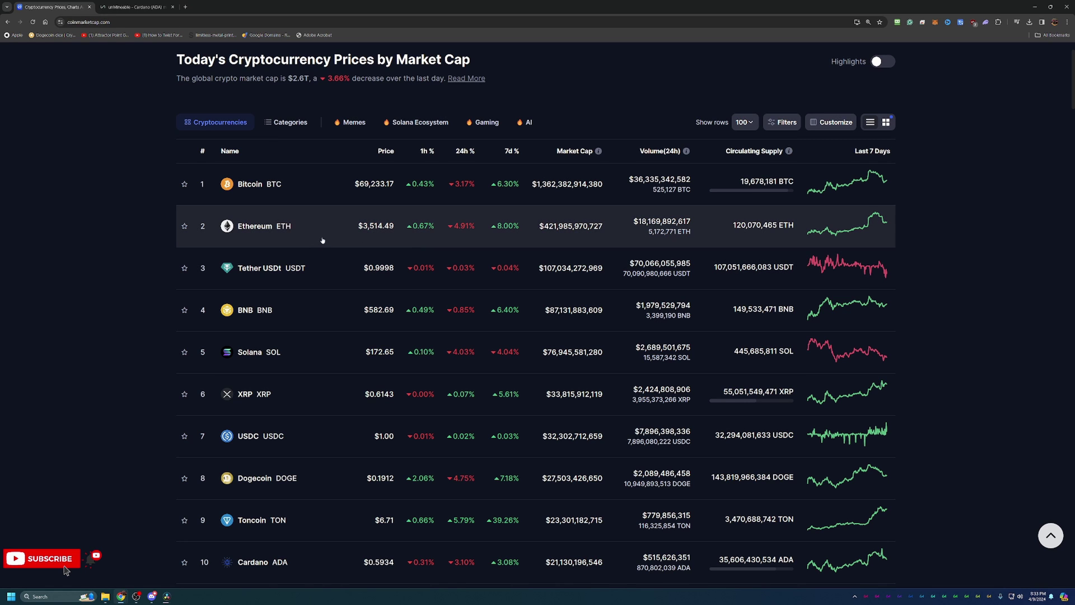
{"action": "scroll", "coordinate": [287, 438], "scroll_direction": "down", "scroll_amount": 1}
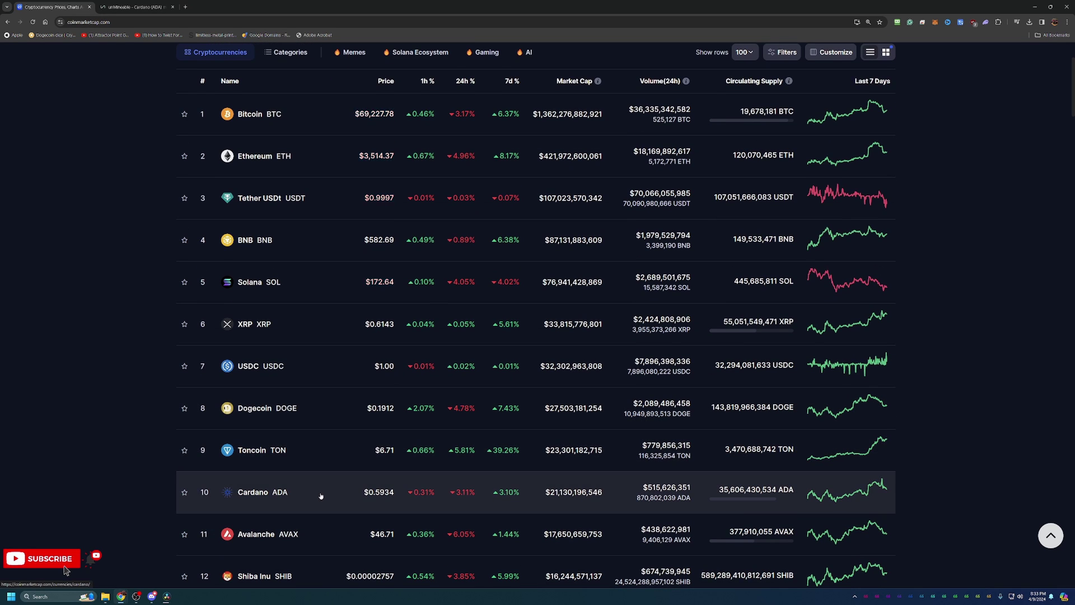
{"action": "scroll", "coordinate": [319, 493], "scroll_direction": "down", "scroll_amount": 1}
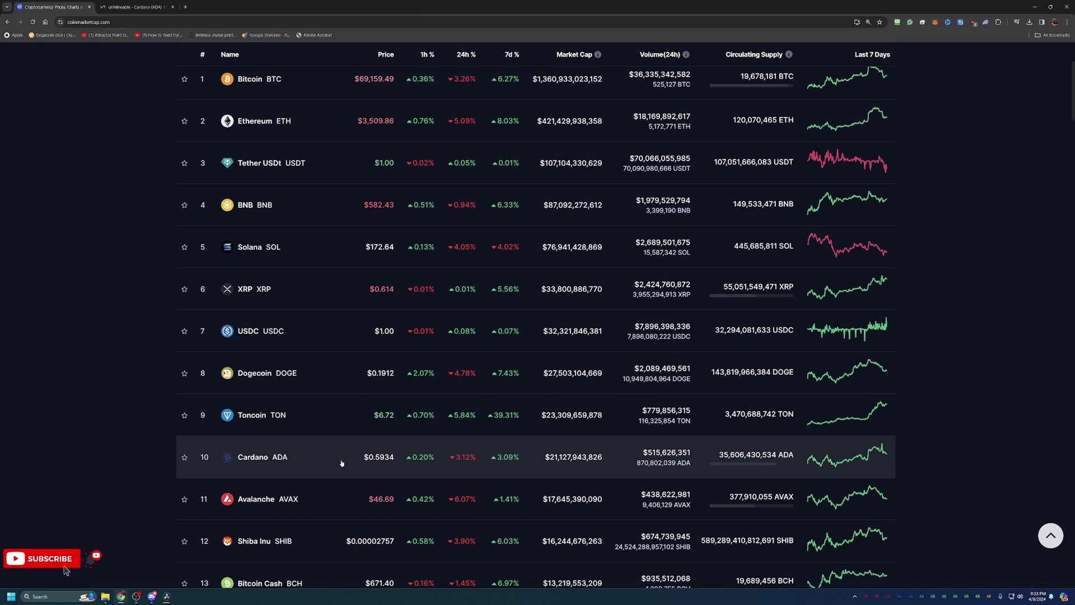
Open Cardano's page, show its All-time price chart, then switch to the unMineable ADA tab
{"action": "left_click", "coordinate": [260, 456]}
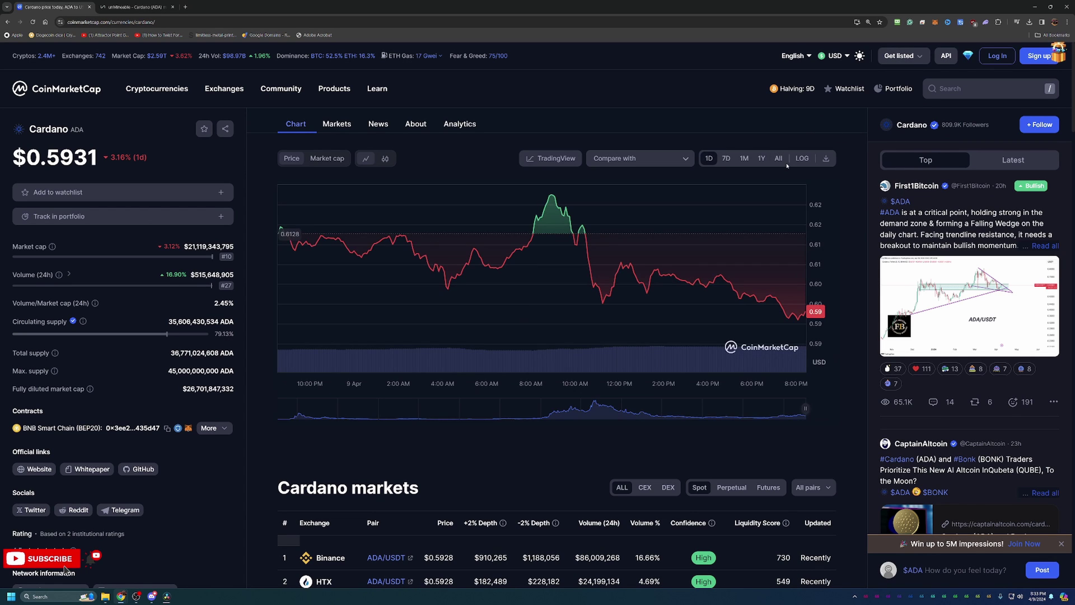
{"action": "left_click", "coordinate": [778, 159]}
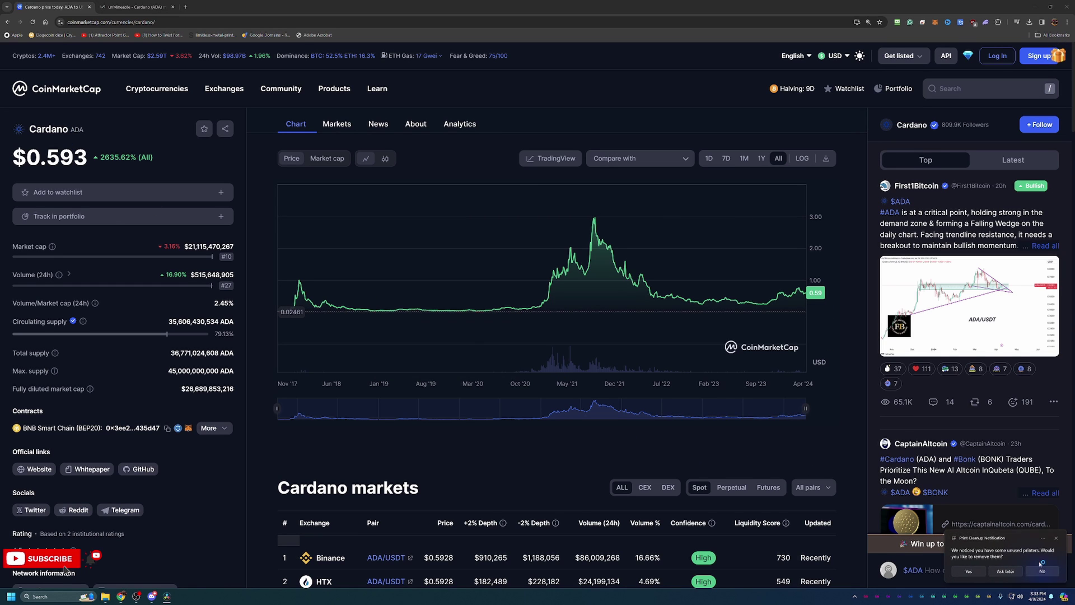
{"action": "left_click", "coordinate": [135, 6]}
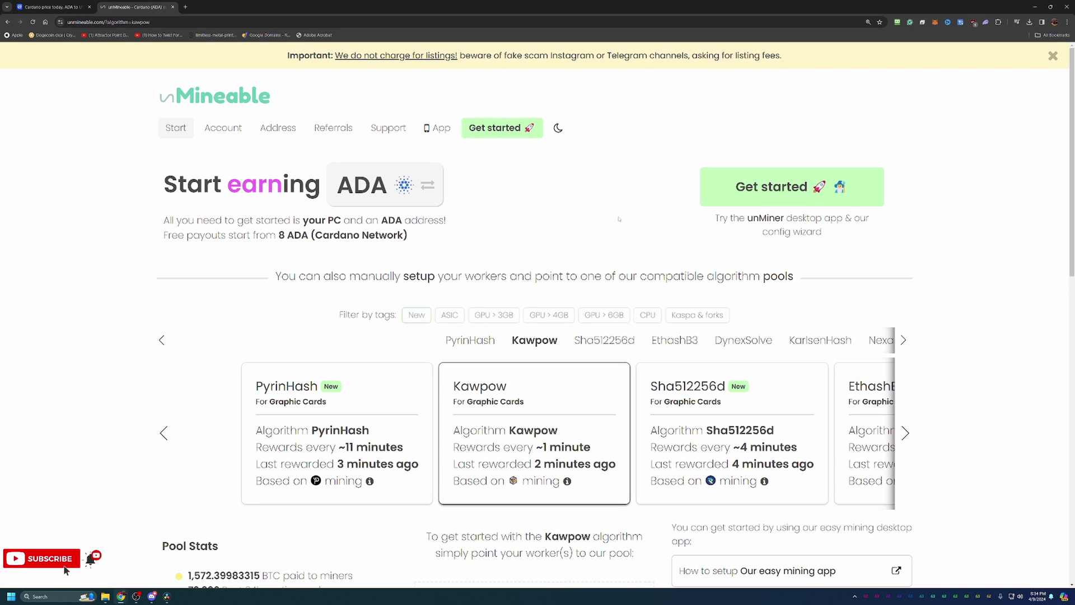
Scroll the Kawpow pool page past the kp.unmineable.com server and port list to the wizard link
{"action": "scroll", "coordinate": [669, 256], "scroll_direction": "down", "scroll_amount": 1}
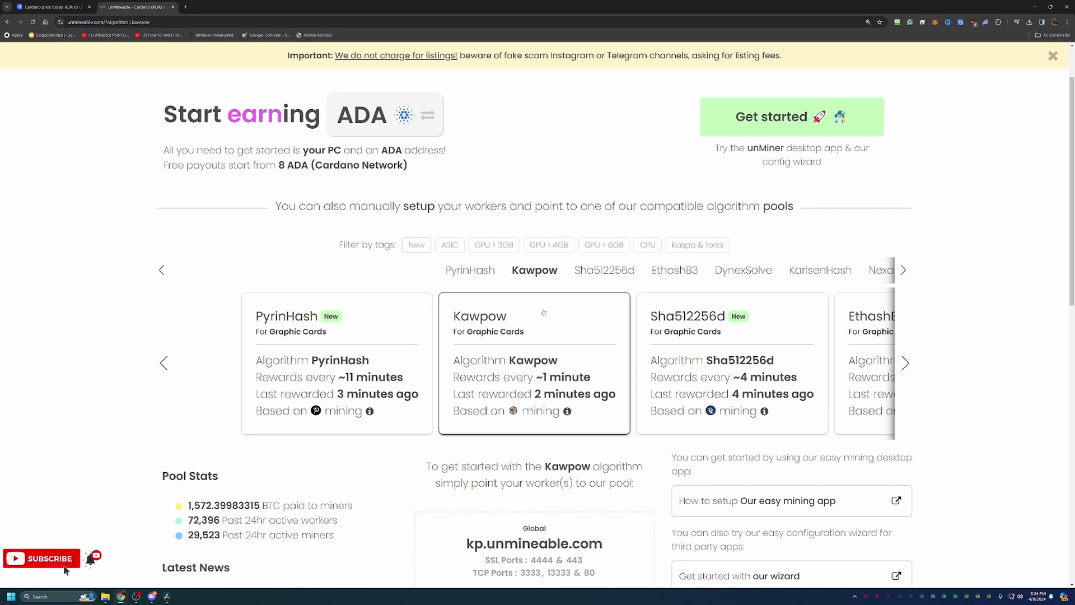
{"action": "scroll", "coordinate": [544, 313], "scroll_direction": "down", "scroll_amount": 1}
{"action": "scroll", "coordinate": [544, 316], "scroll_direction": "down", "scroll_amount": 1}
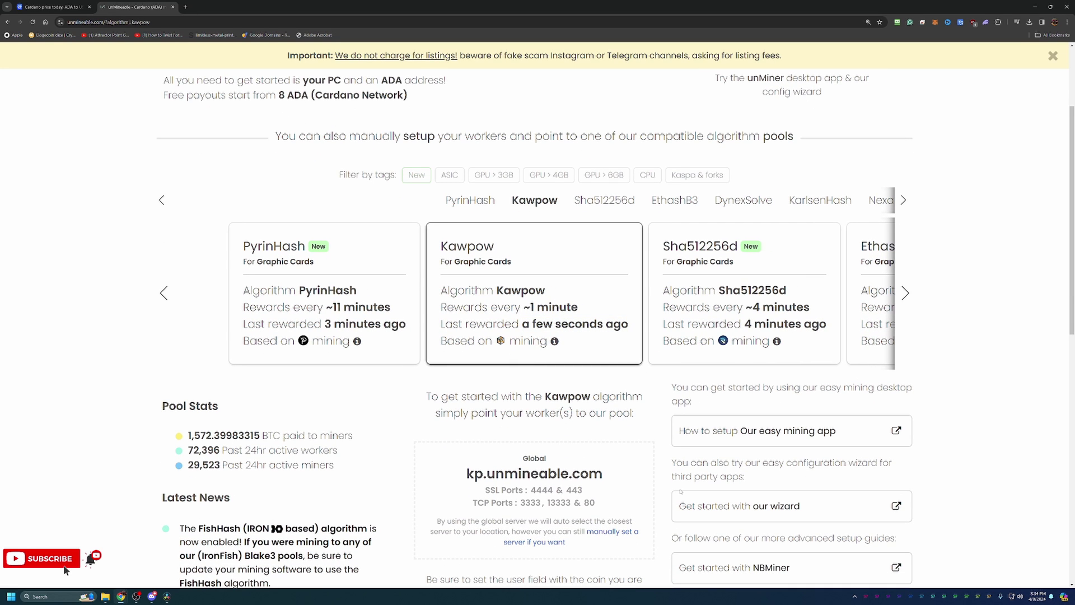
{"action": "scroll", "coordinate": [759, 510], "scroll_direction": "down", "scroll_amount": 1}
{"action": "scroll", "coordinate": [760, 509], "scroll_direction": "down", "scroll_amount": 1}
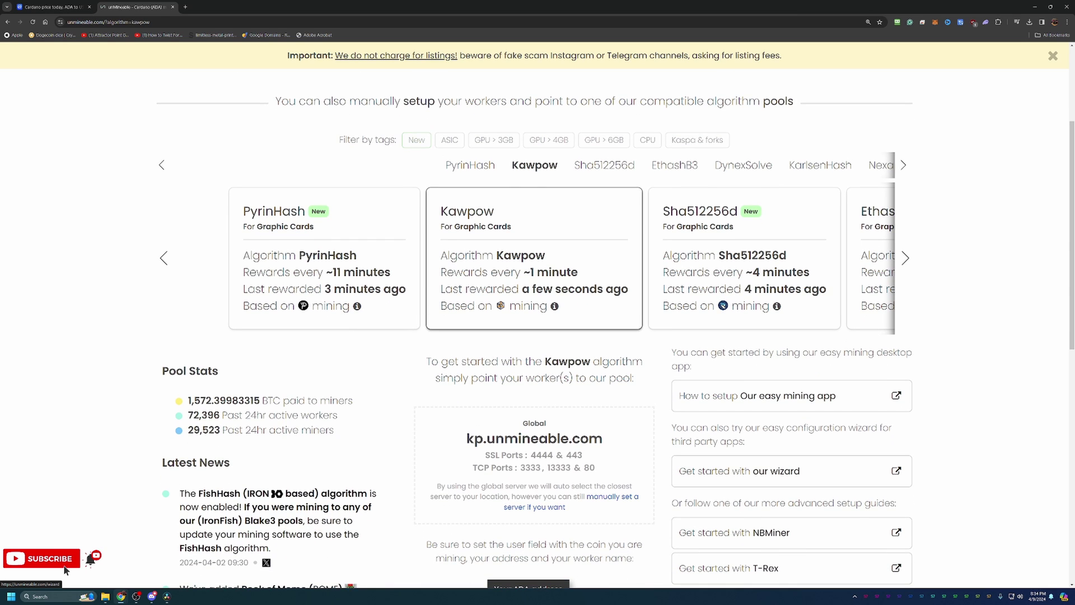
Start the third-party mining wizard in Basic mode with GPU hardware
{"action": "left_click", "coordinate": [759, 473]}
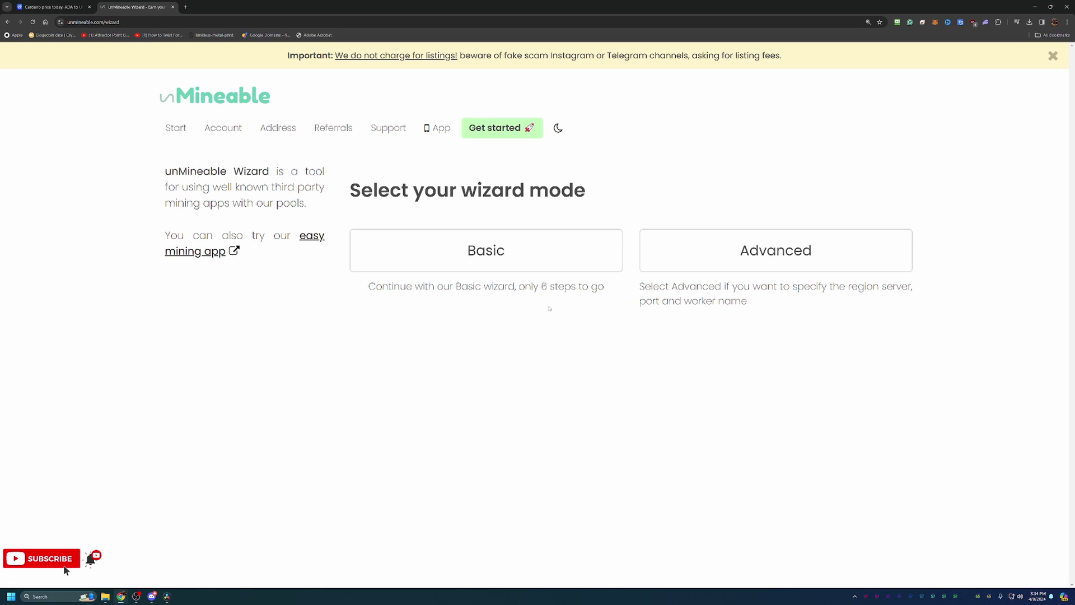
{"action": "left_click", "coordinate": [534, 269]}
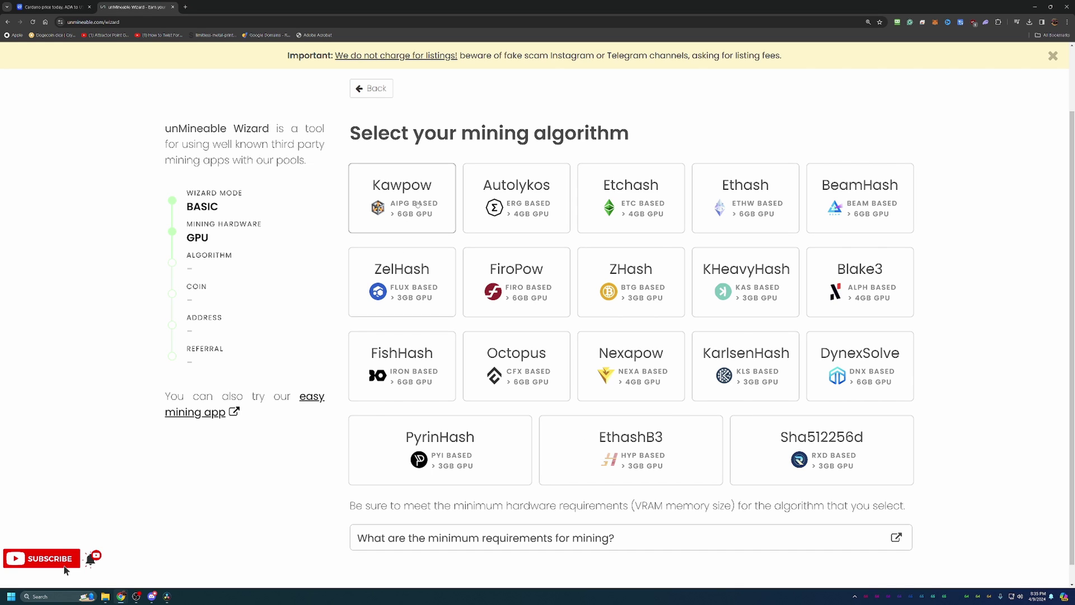
Pick Kawpow as the algorithm and Cardano (ADA) as the coin to mine
{"action": "left_click", "coordinate": [418, 204]}
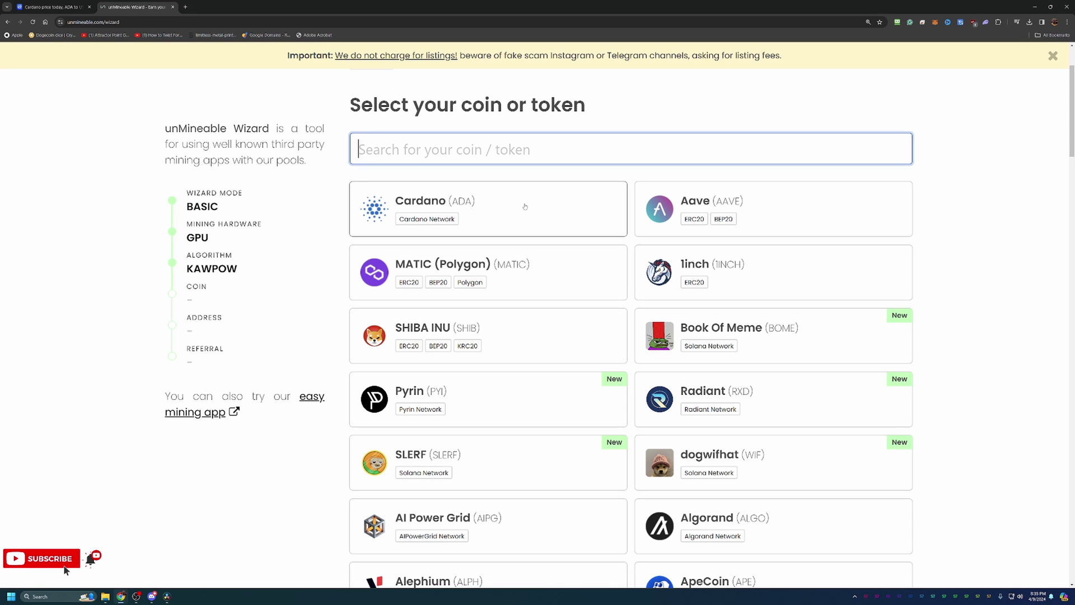
{"action": "scroll", "coordinate": [616, 280], "scroll_direction": "down", "scroll_amount": 1}
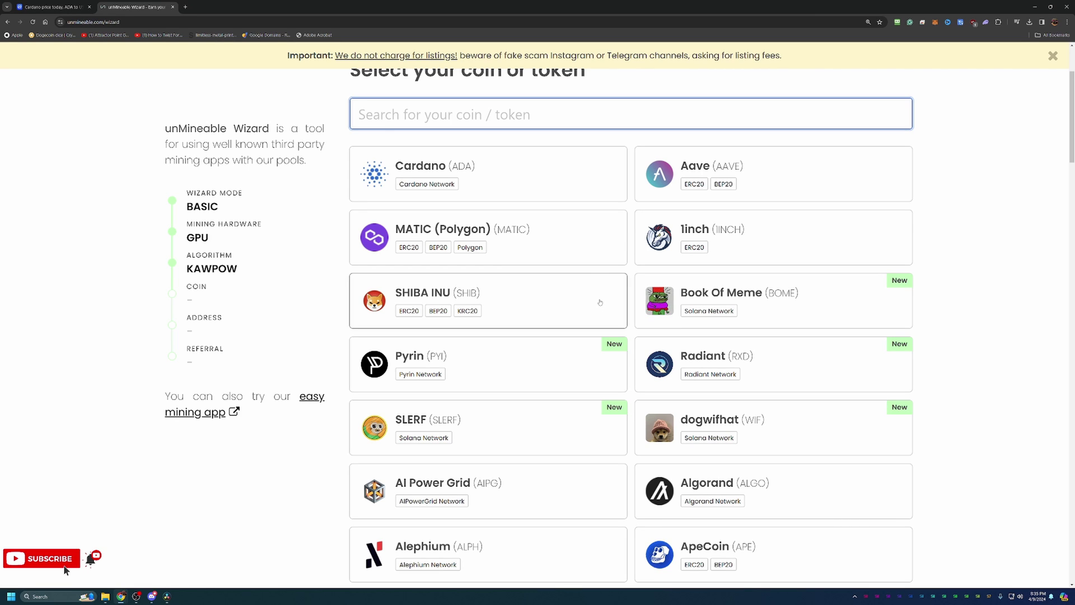
{"action": "left_click", "coordinate": [520, 168]}
Paste the ADA wallet address into the wallet field and clear the invalid-address warning text
{"action": "left_click", "coordinate": [487, 236]}
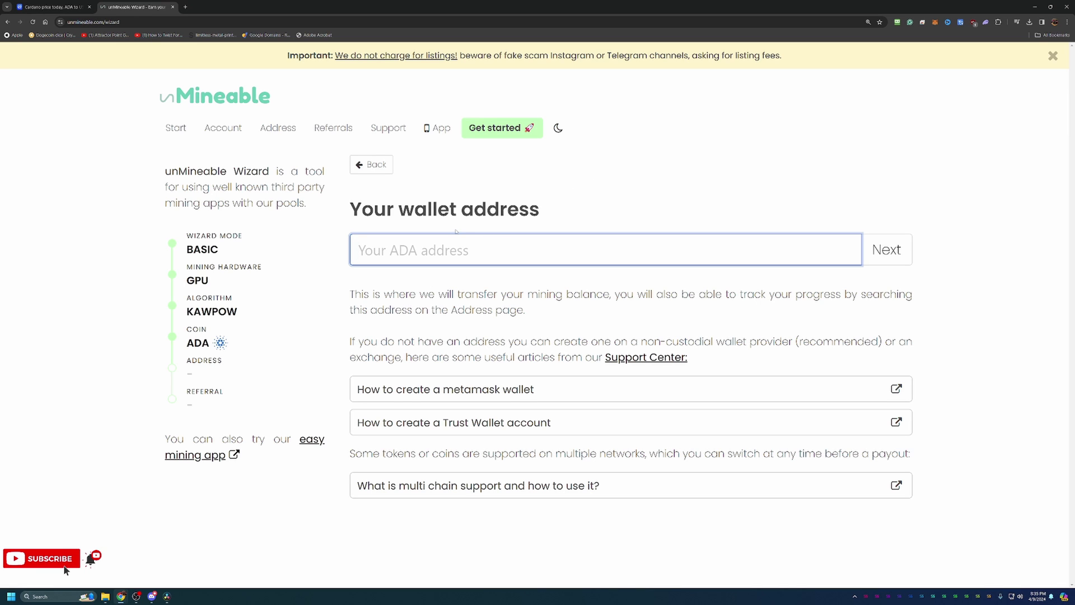
{"action": "key", "text": "ctrl+v"}
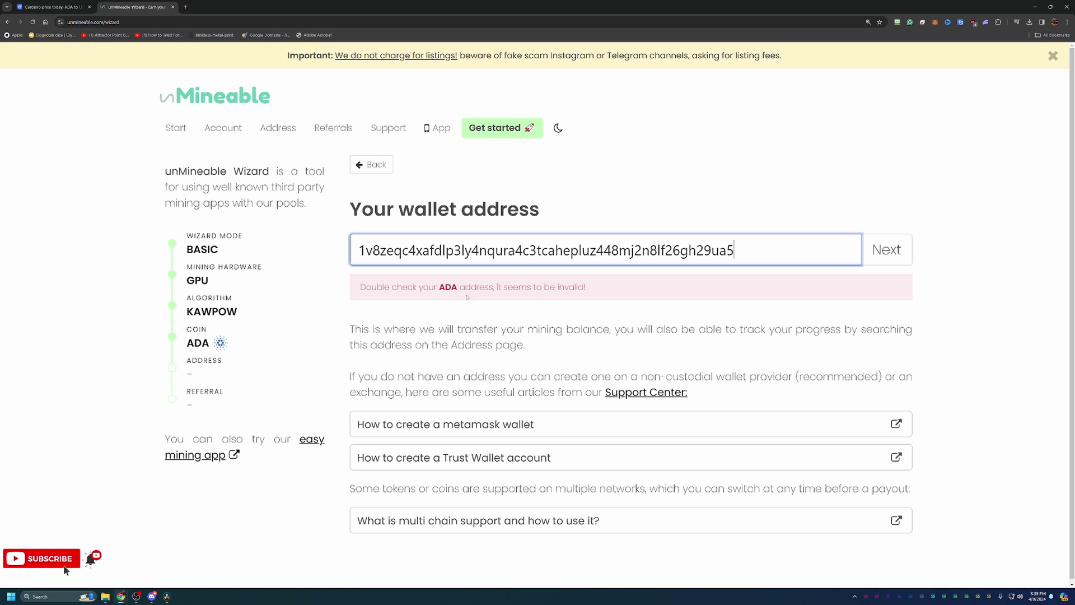
{"action": "left_click_drag", "start_coordinate": [391, 287], "coordinate": [520, 300]}
{"action": "left_click", "coordinate": [636, 307]}
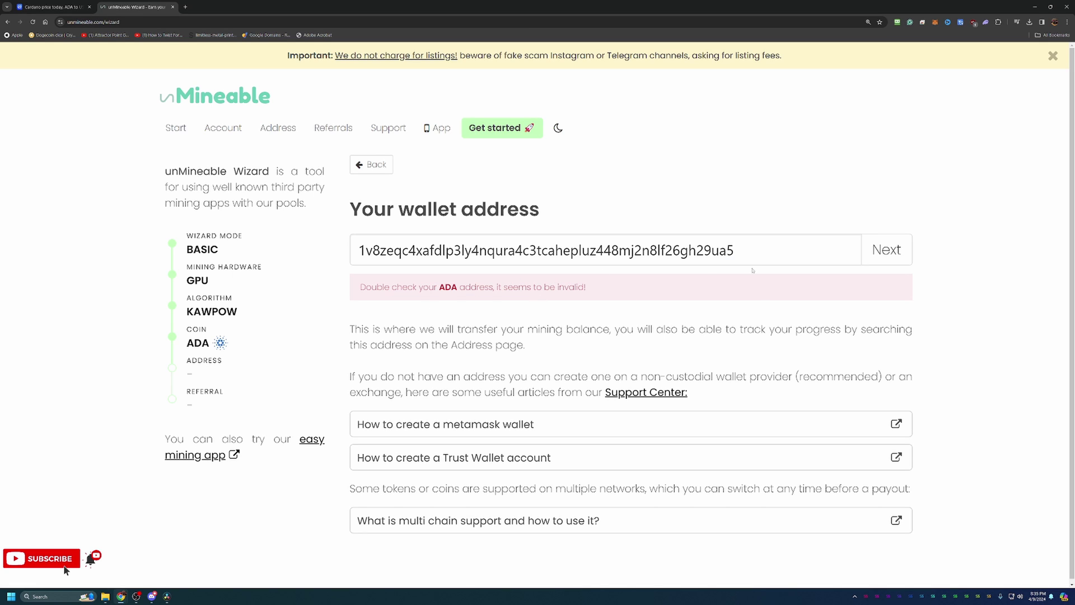
Prefix the wallet address with 'addr' and retype its final 5 so it validates
{"action": "left_click", "coordinate": [363, 244]}
{"action": "type", "text": "addr"}
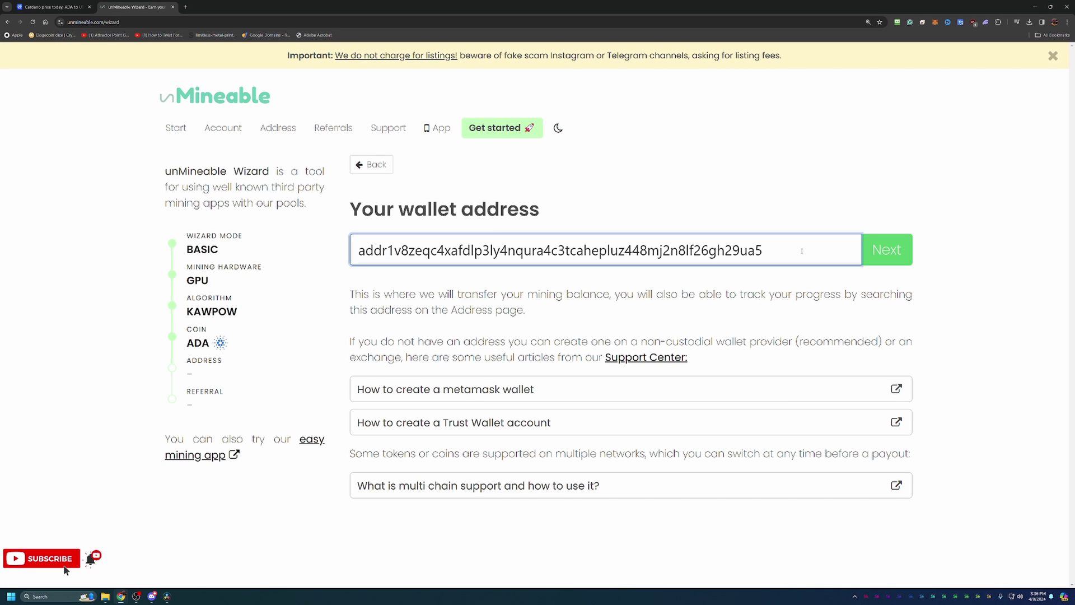
{"action": "key", "text": "BackSpace"}
{"action": "type", "text": "5"}
{"action": "left_click", "coordinate": [887, 248]}
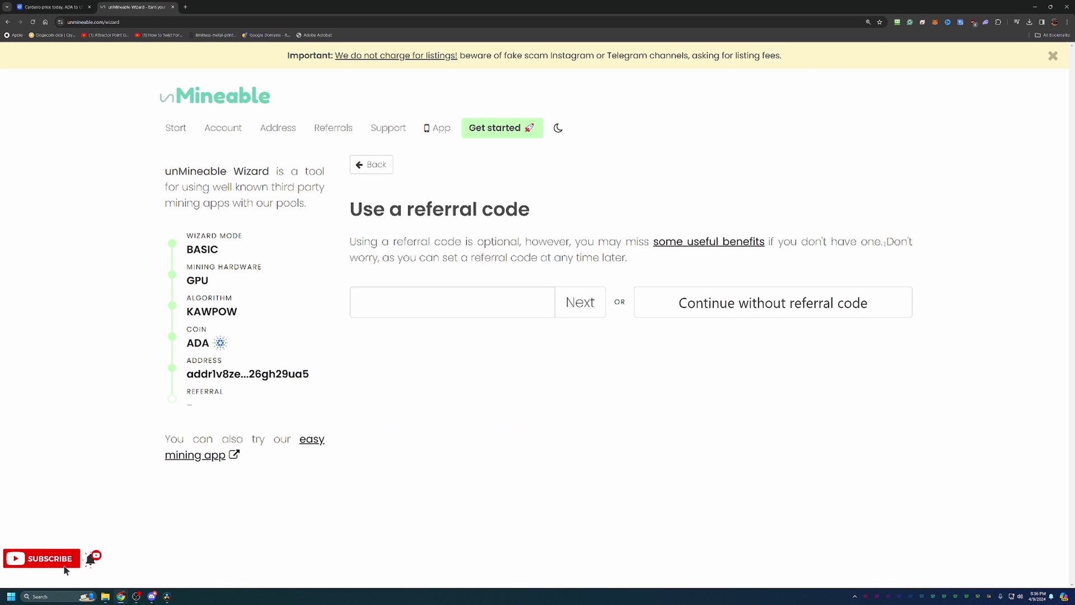
{"action": "left_click", "coordinate": [523, 291]}
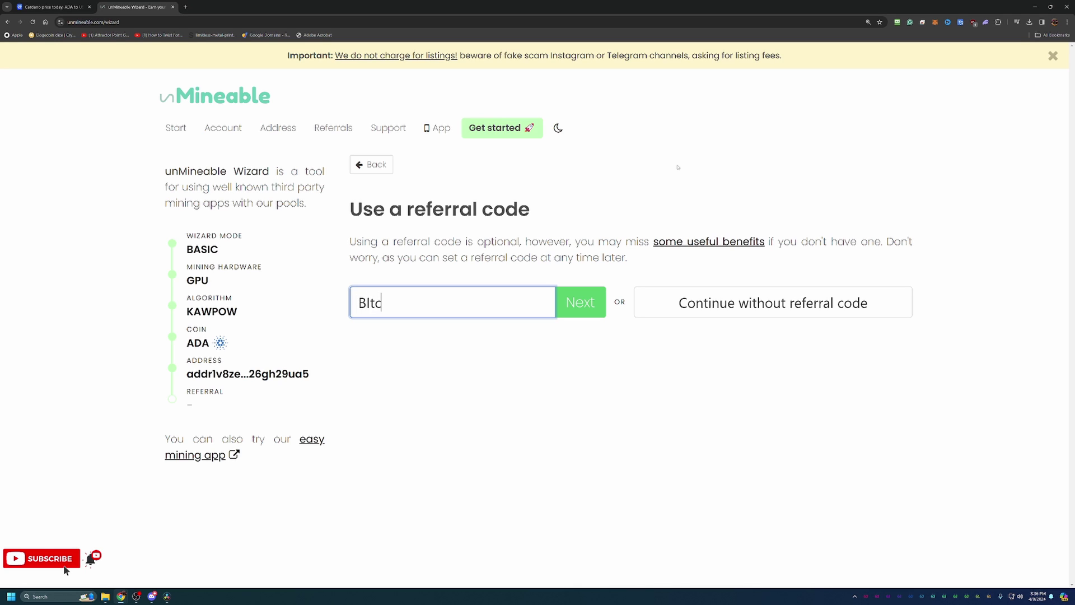
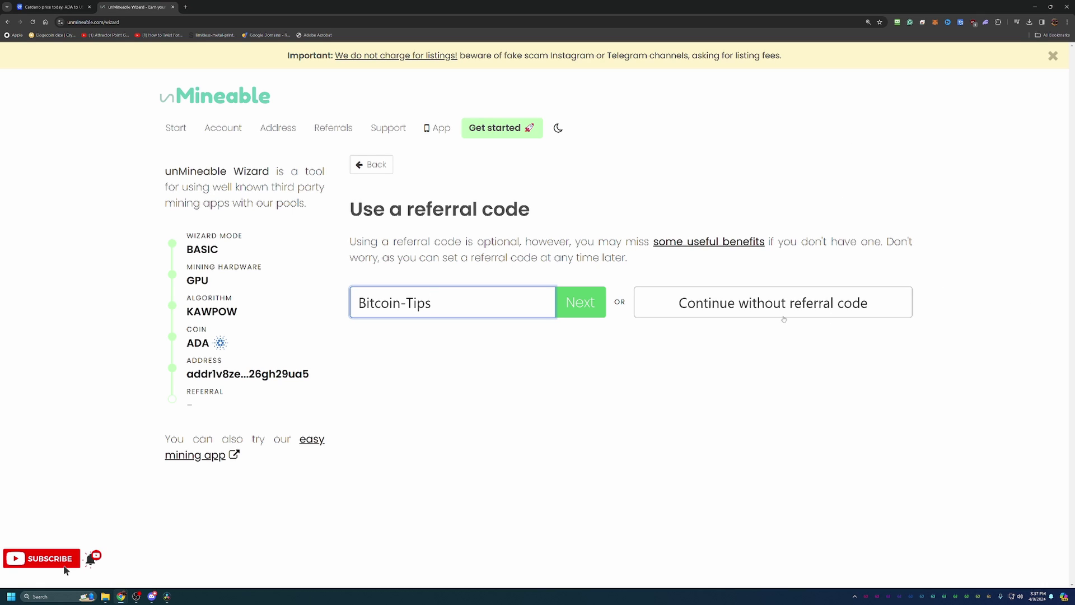
Submit the referral and review the generated Start mining! commands, including GMiner's
{"action": "left_click", "coordinate": [583, 301]}
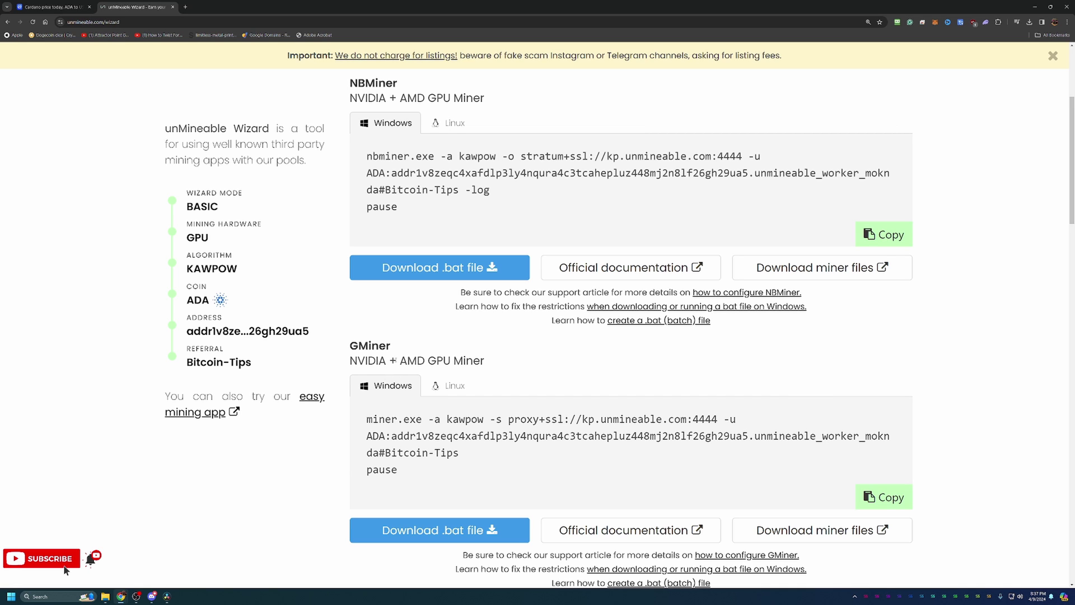
{"action": "scroll", "coordinate": [396, 359], "scroll_direction": "down", "scroll_amount": 4}
{"action": "scroll", "coordinate": [489, 338], "scroll_direction": "down", "scroll_amount": 2}
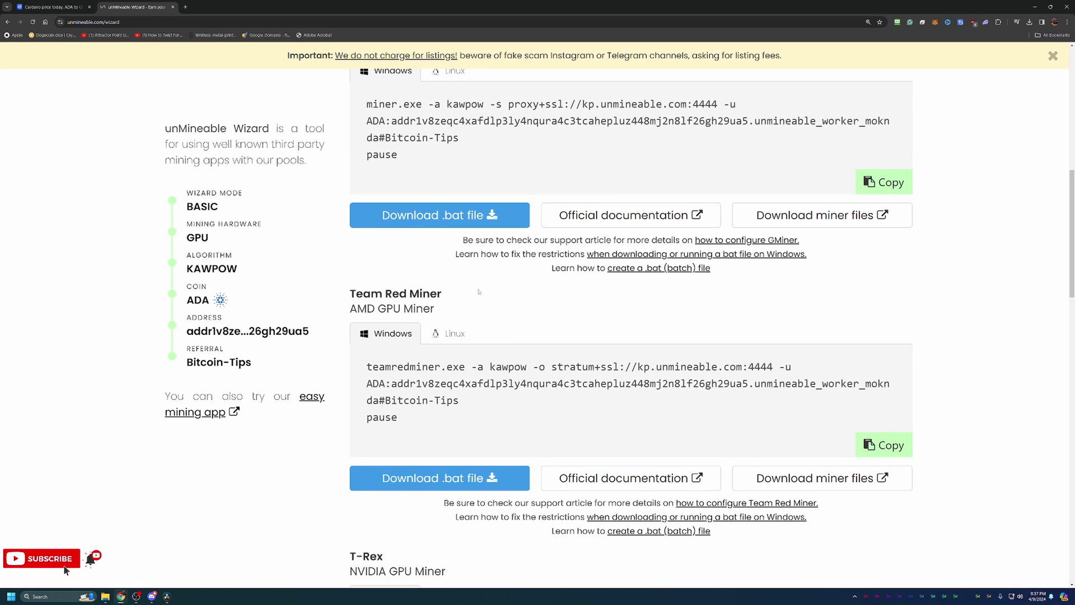
{"action": "scroll", "coordinate": [479, 278], "scroll_direction": "down", "scroll_amount": 1}
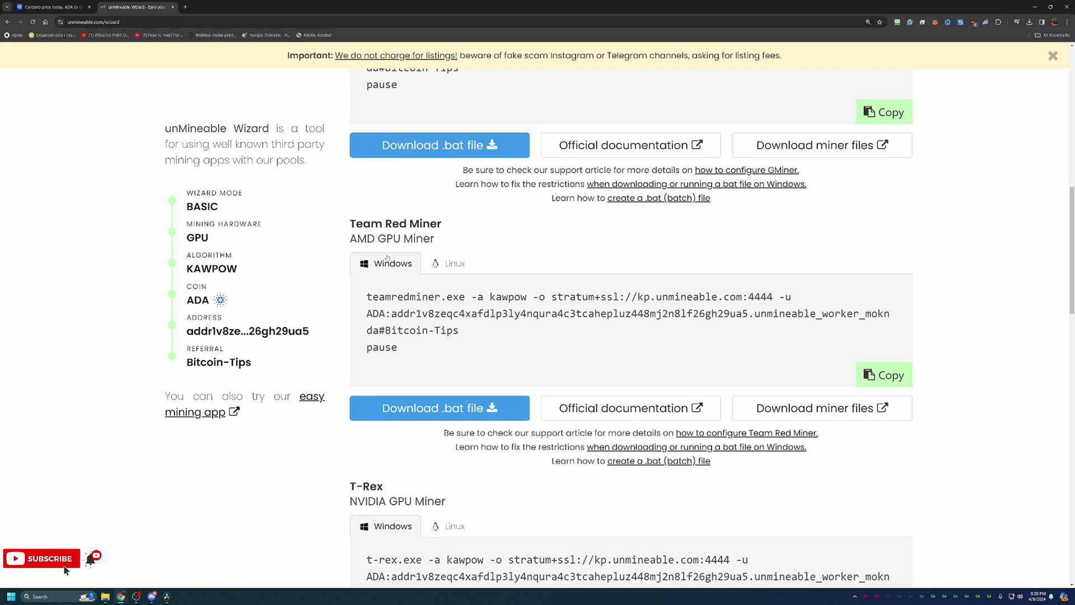
{"action": "scroll", "coordinate": [393, 367], "scroll_direction": "down", "scroll_amount": 1}
{"action": "scroll", "coordinate": [621, 293], "scroll_direction": "up", "scroll_amount": 5}
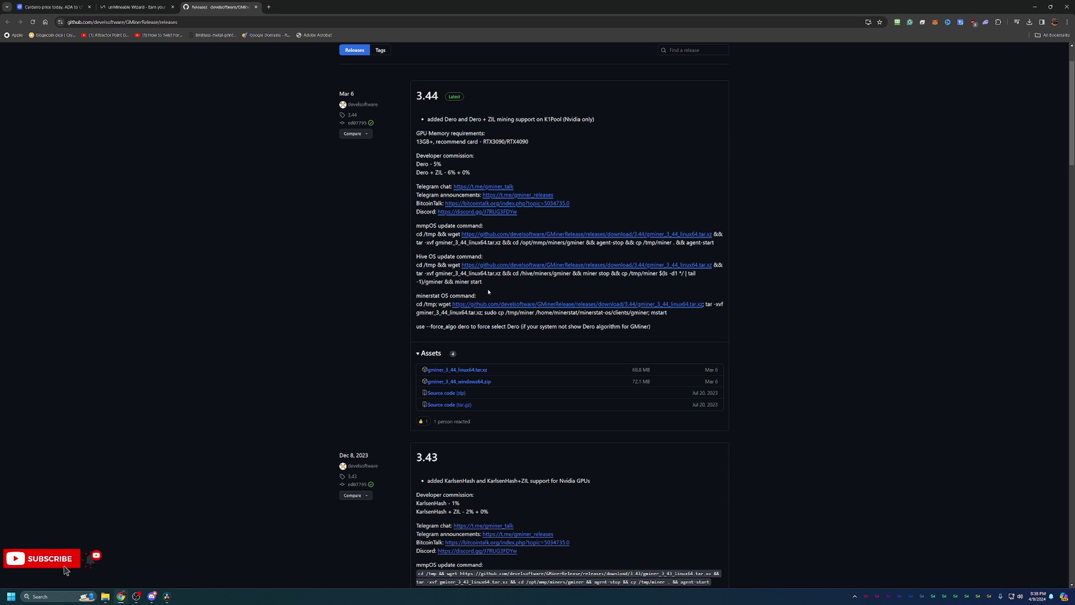
Return from GitHub's GMiner releases to the unMineable wizard
{"action": "left_click", "coordinate": [122, 4]}
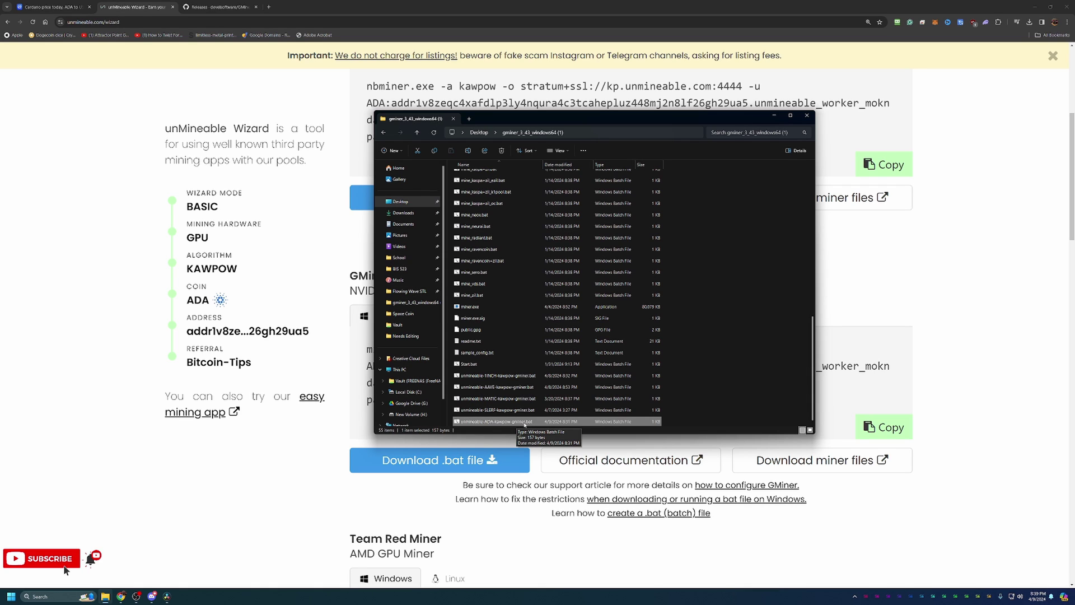
Run unmineable-ADA-kawpow-gminer.bat, bypassing the SmartScreen warning with Run anyway
{"action": "double_click", "coordinate": [525, 423]}
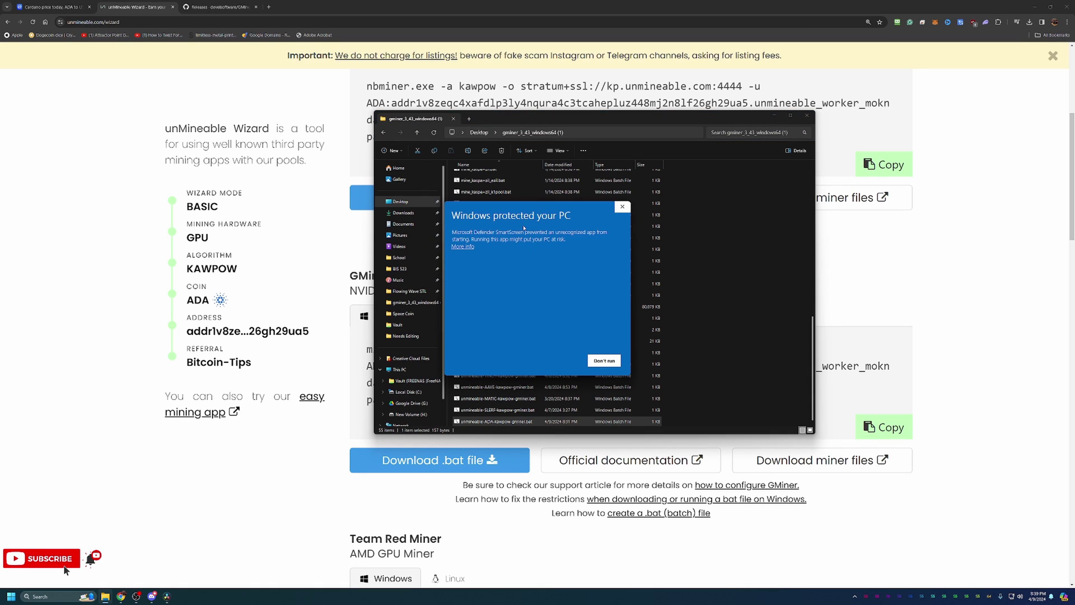
{"action": "left_click", "coordinate": [467, 247]}
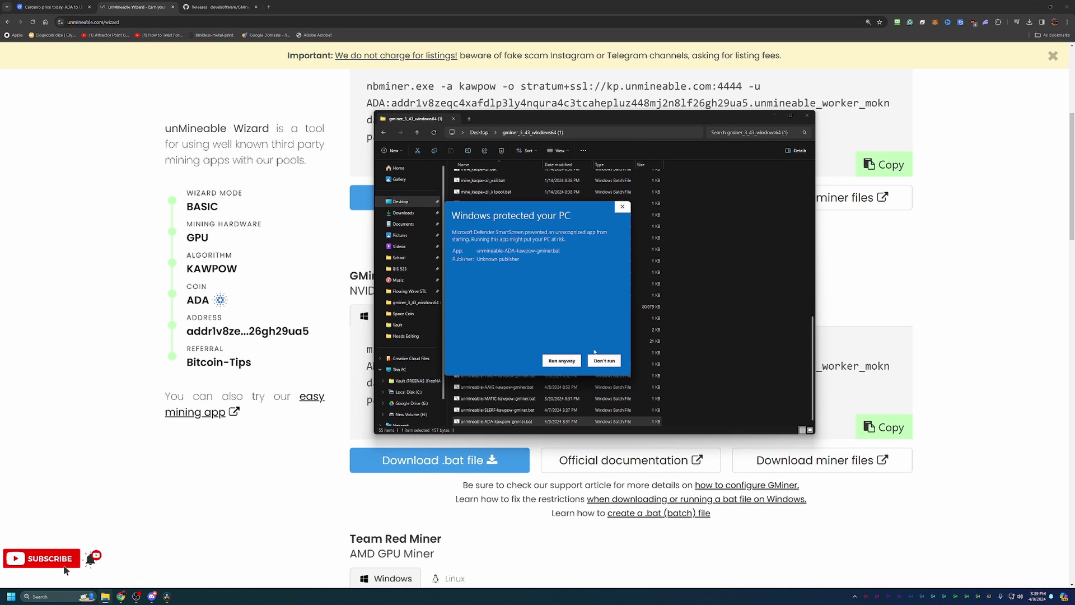
{"action": "left_click", "coordinate": [561, 361]}
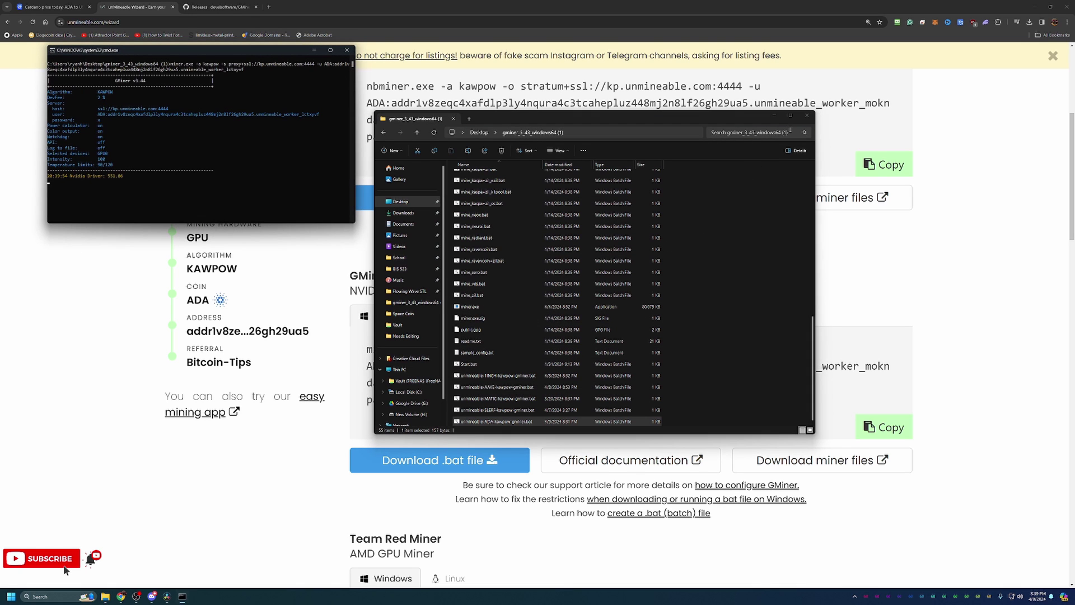
Close File Explorer and move the GMiner console down while it hashes KAWPOW at ~23 MH/s
{"action": "left_click", "coordinate": [804, 119]}
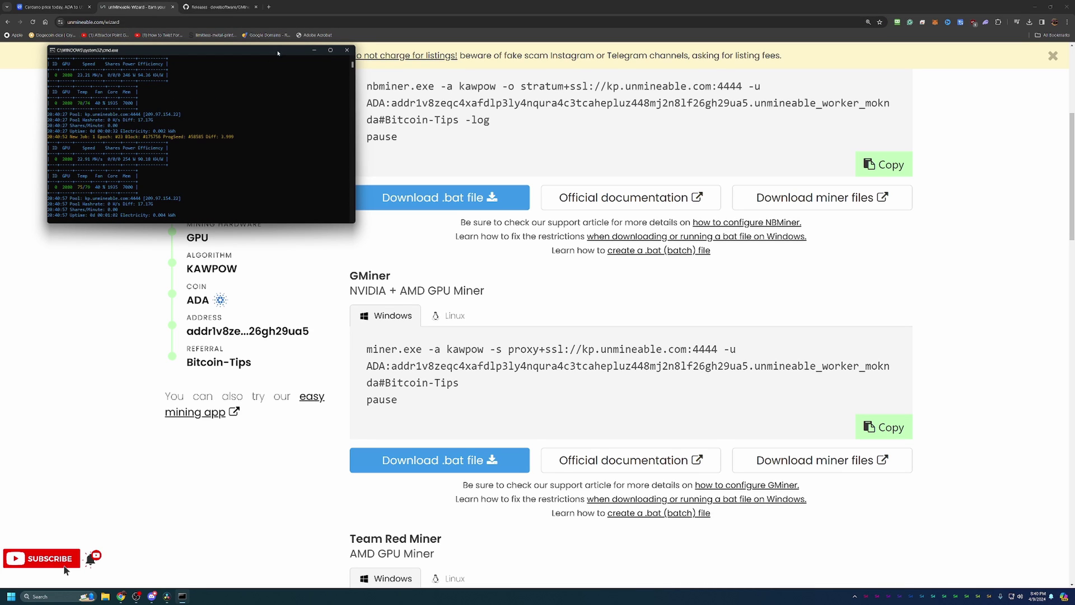
{"action": "left_click_drag", "start_coordinate": [196, 50], "coordinate": [291, 183]}
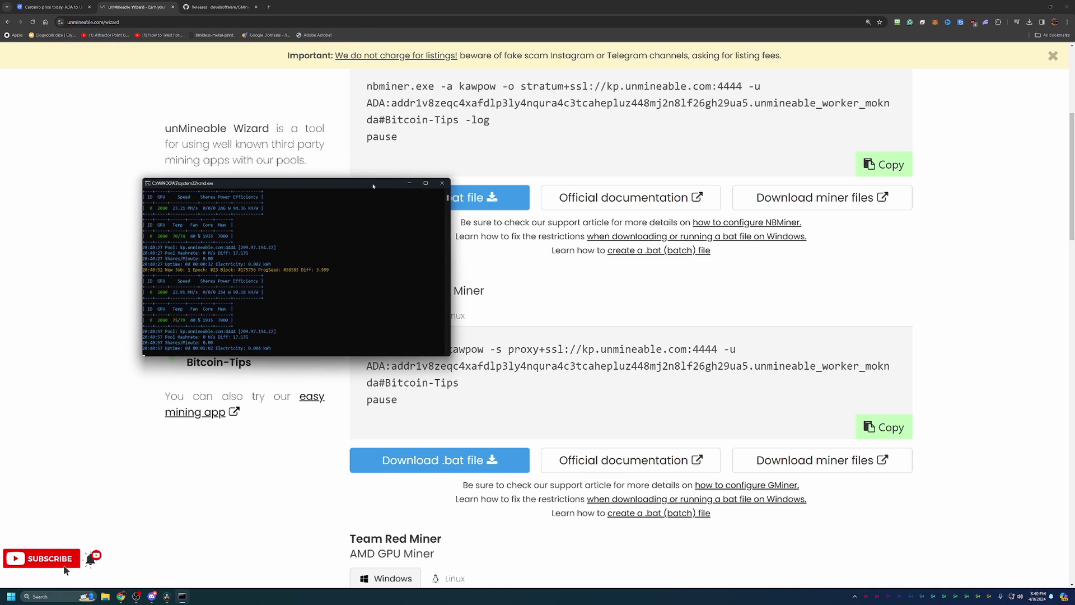
{"action": "left_click", "coordinate": [442, 182]}
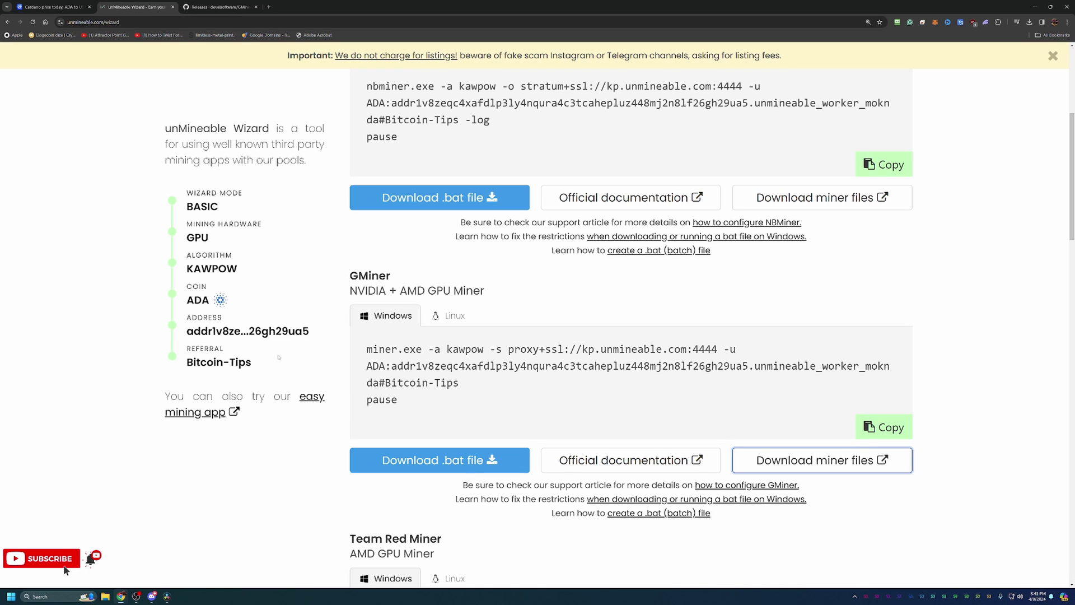
{"action": "left_click_drag", "start_coordinate": [264, 366], "coordinate": [186, 363]}
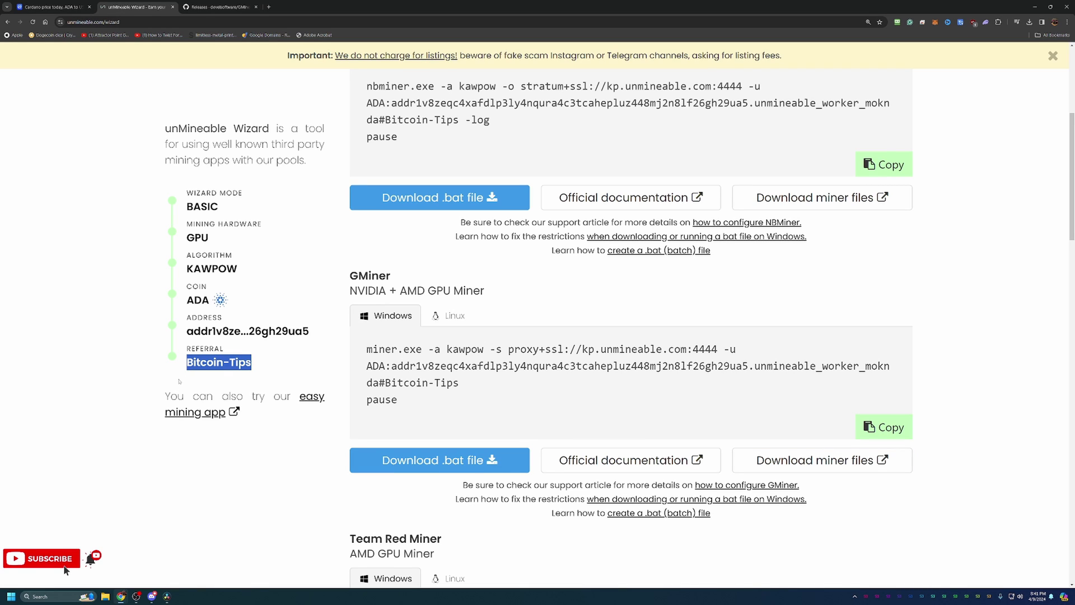
{"action": "left_click", "coordinate": [179, 381]}
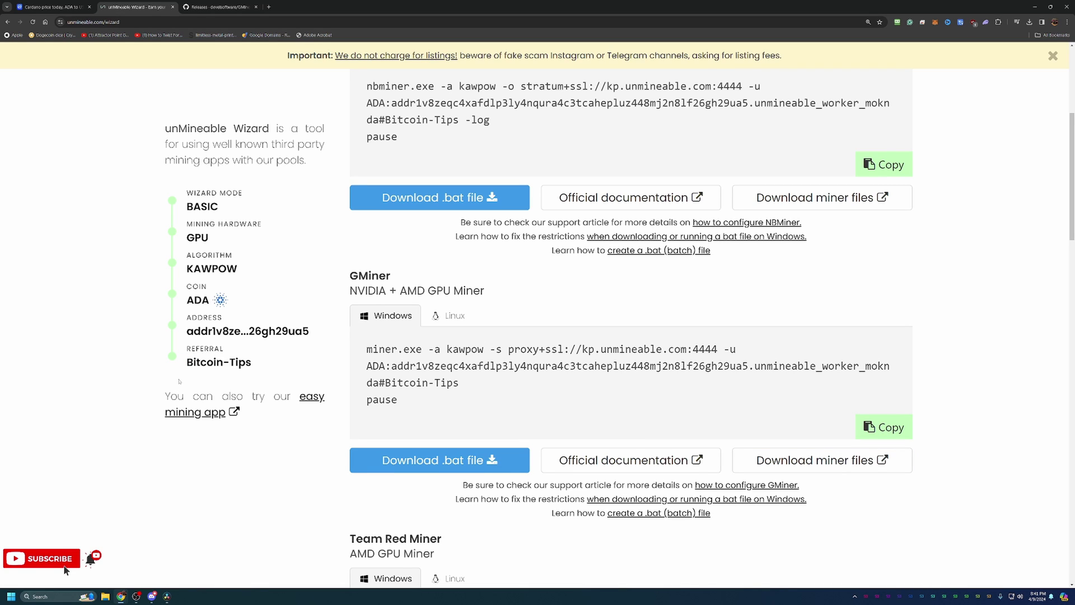